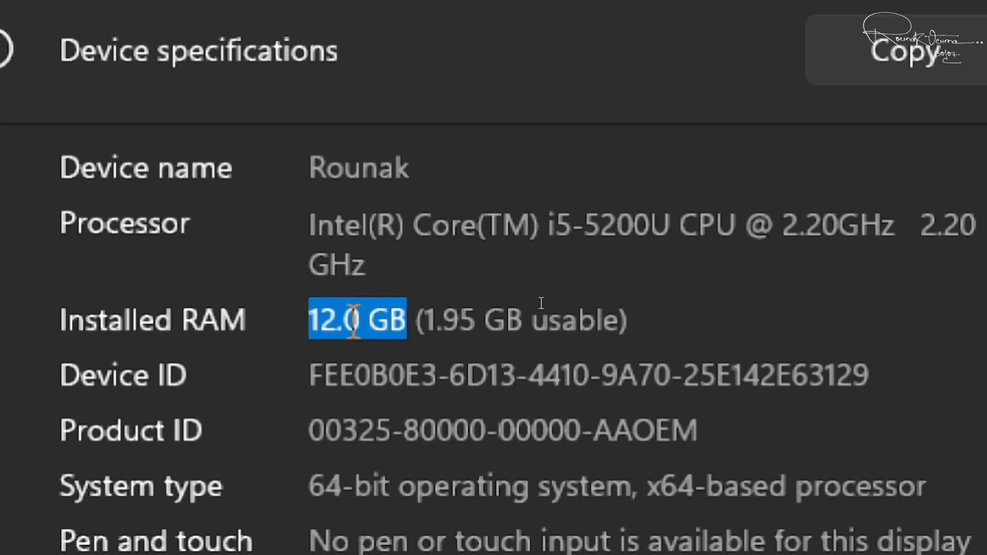
Highlight the Installed RAM line (12.0 GB, 1.95 GB usable) twice, clearing each highlight.
{"action": "left_click_drag", "start_coordinate": [629, 321], "coordinate": [422, 325]}
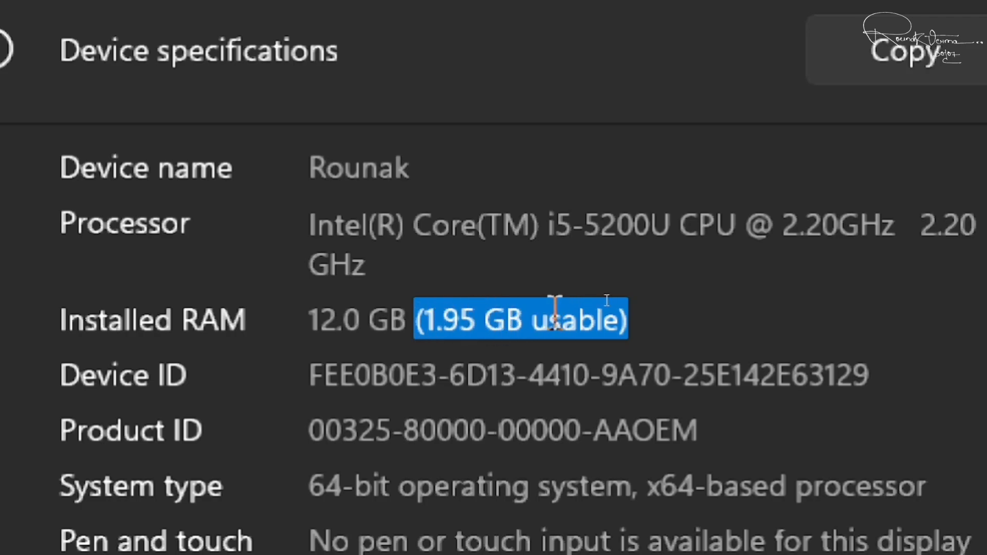
{"action": "left_click", "coordinate": [813, 334]}
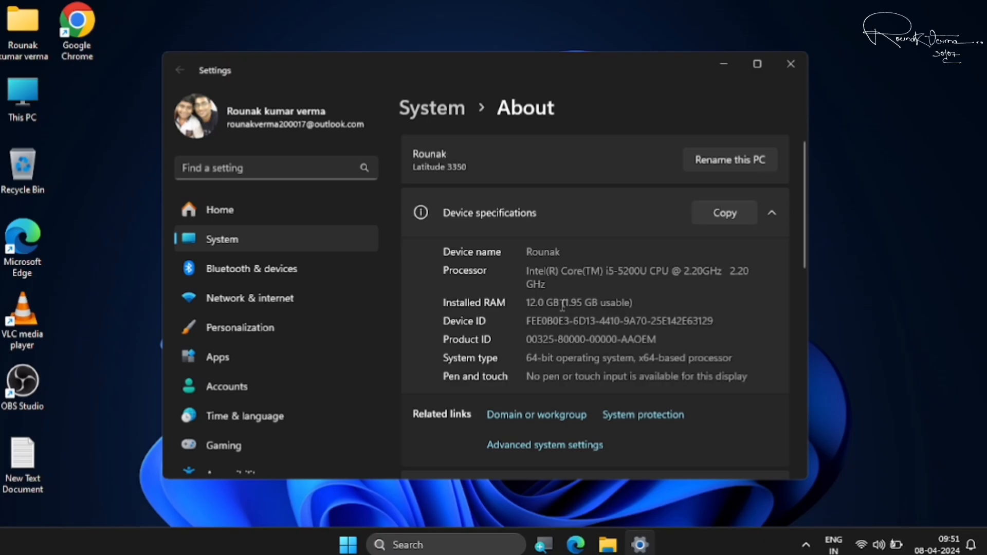
{"action": "left_click_drag", "start_coordinate": [631, 303], "coordinate": [569, 302]}
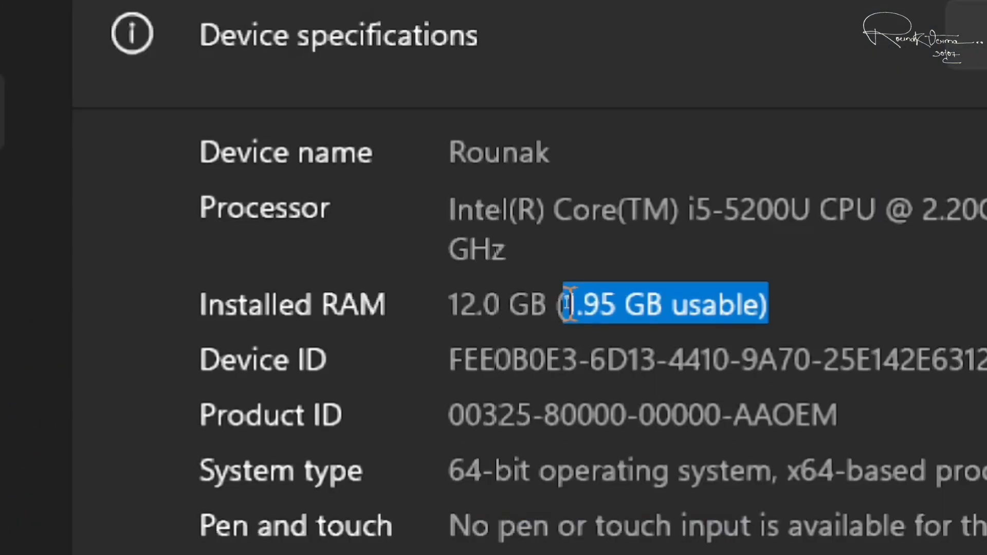
{"action": "left_click", "coordinate": [667, 302]}
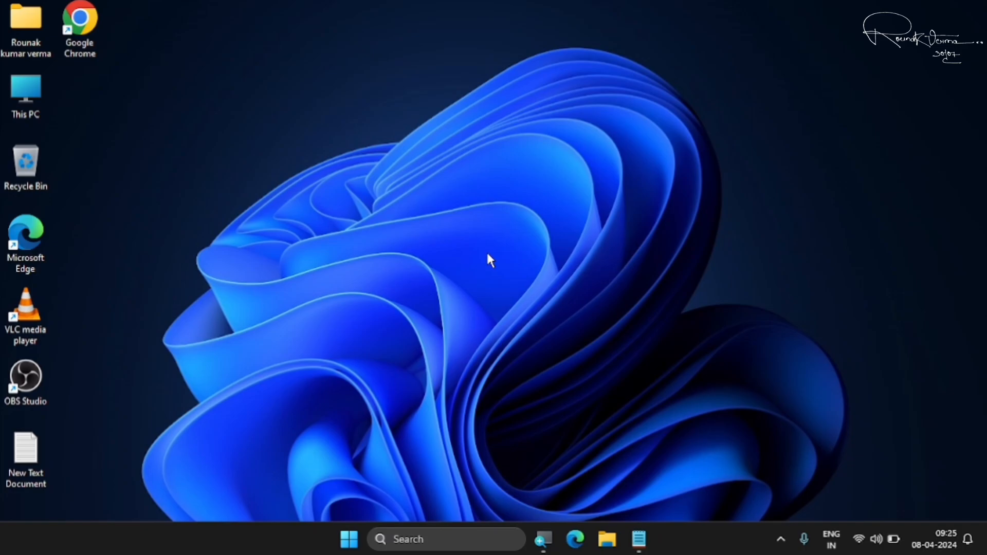
Launch msconfig from the Run dialog, moved to the screen centre.
{"action": "key", "text": "super+r"}
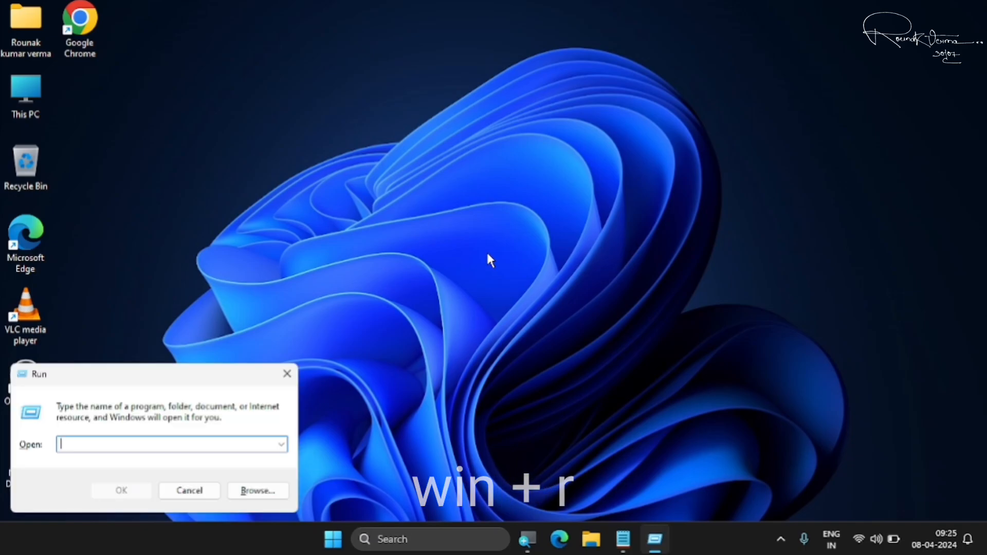
{"action": "left_click_drag", "start_coordinate": [183, 380], "coordinate": [522, 201]}
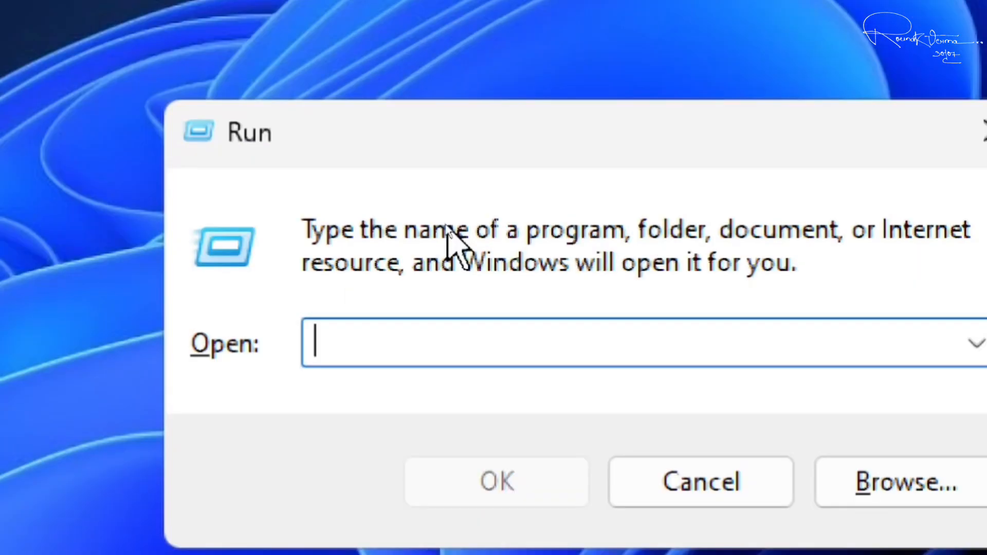
{"action": "type", "text": "msconf"}
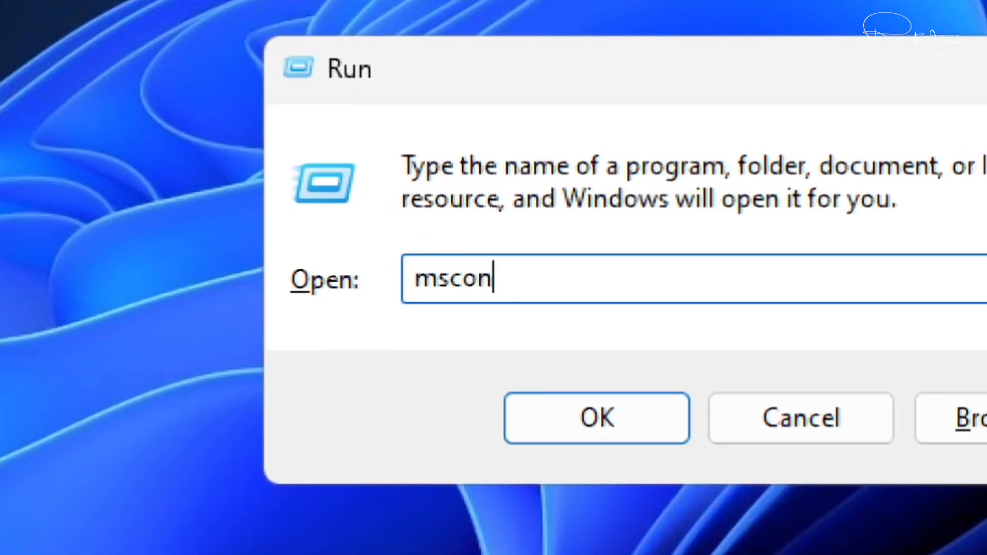
{"action": "type", "text": "ig"}
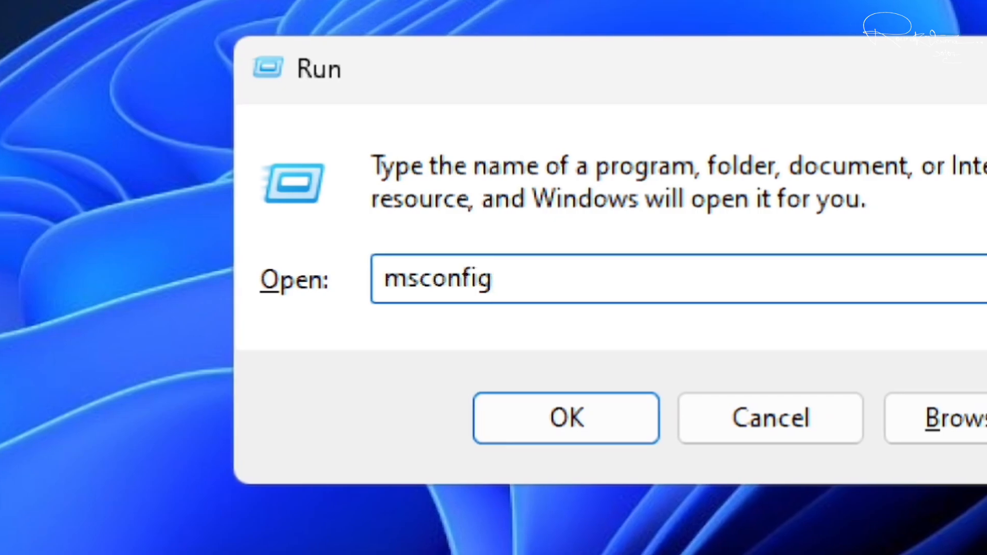
{"action": "left_click", "coordinate": [566, 409]}
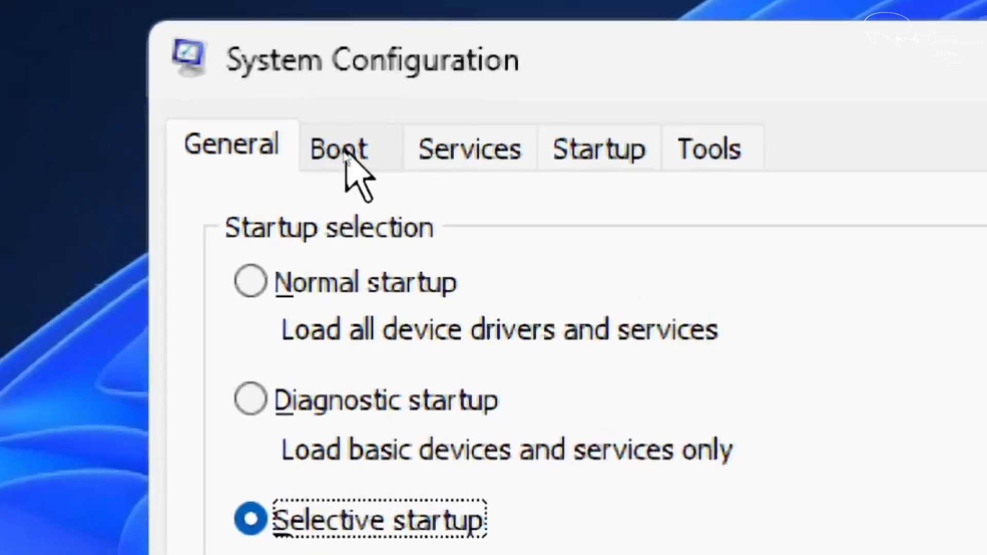
In Boot advanced options, delete the 2000 Maximum memory value and untick Maximum memory.
{"action": "left_click", "coordinate": [343, 153]}
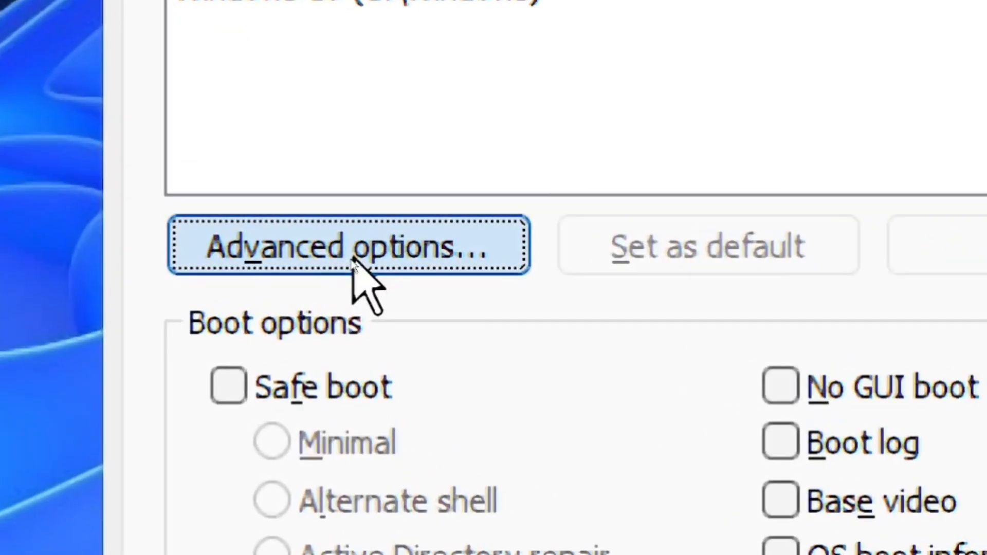
{"action": "left_click", "coordinate": [352, 261]}
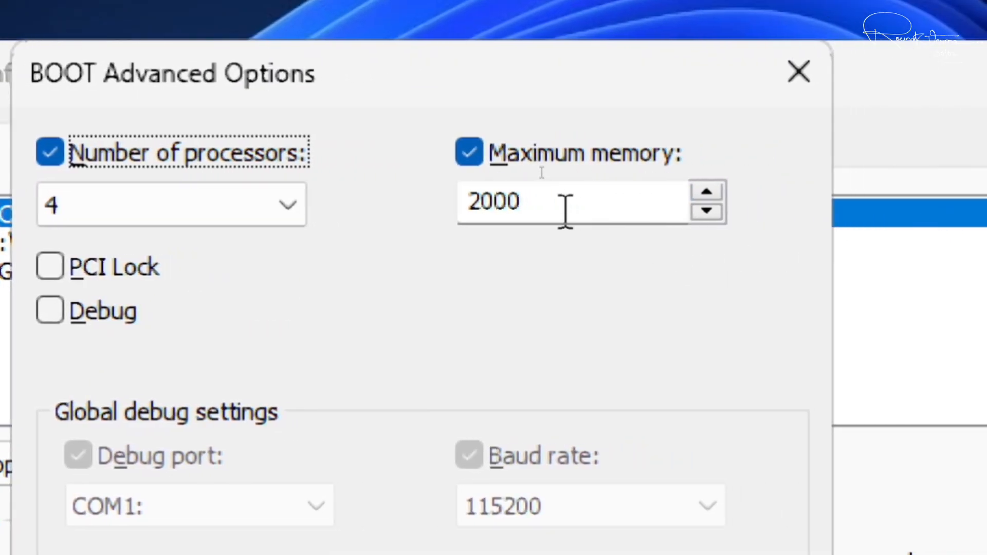
{"action": "left_click", "coordinate": [566, 211]}
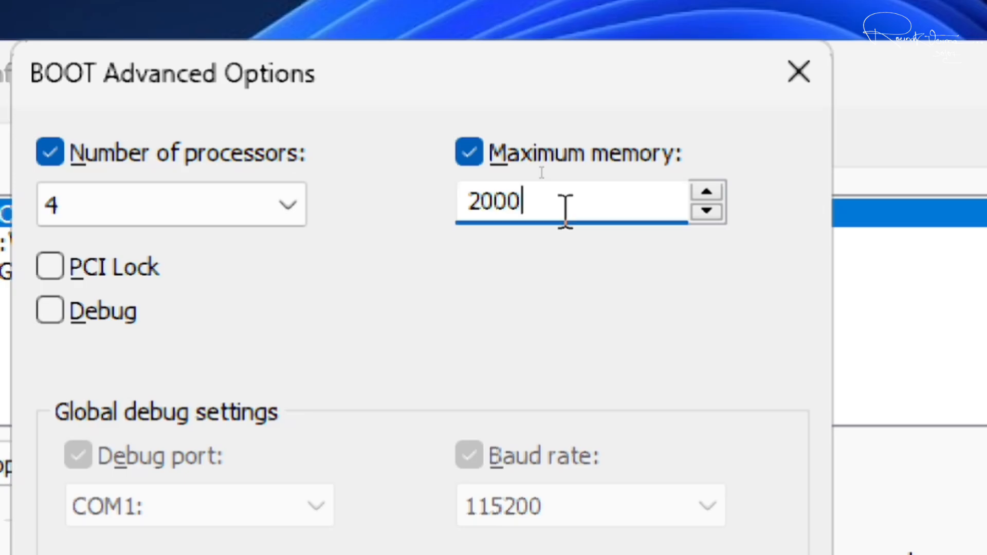
{"action": "key", "text": "BackSpace"}
{"action": "key", "text": "BackSpace"}
{"action": "key", "text": "BackSpace"}
{"action": "key", "text": "BackSpace"}
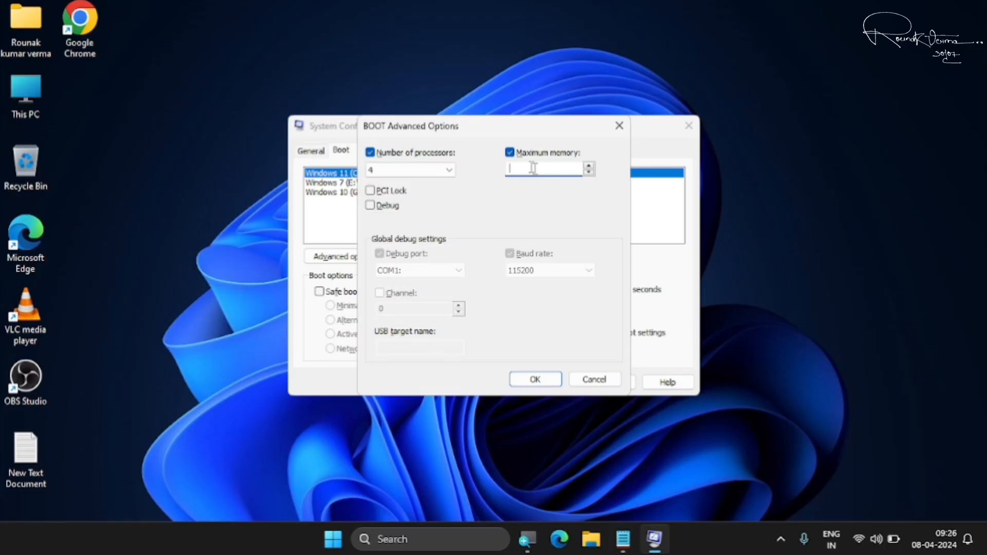
{"action": "left_click", "coordinate": [510, 154]}
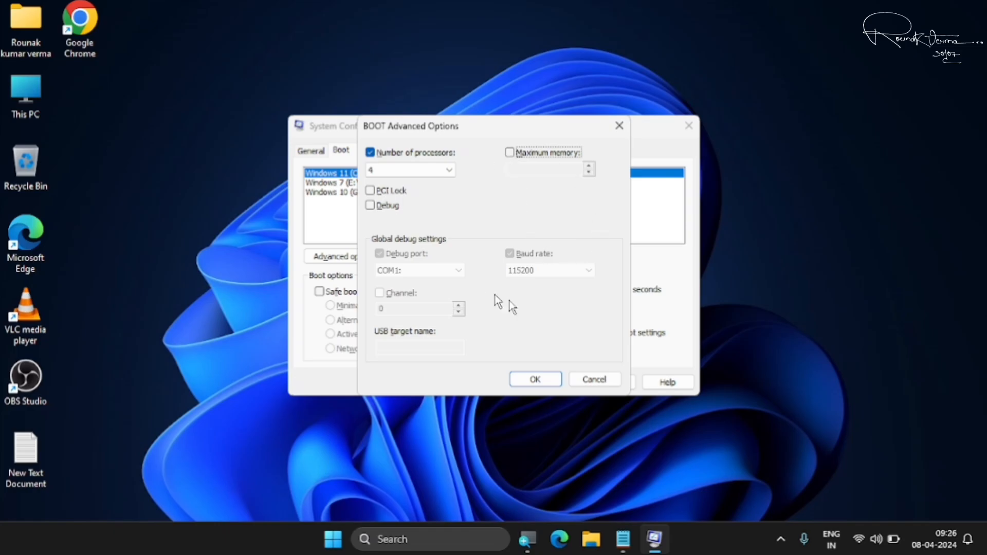
{"action": "left_click", "coordinate": [536, 379]}
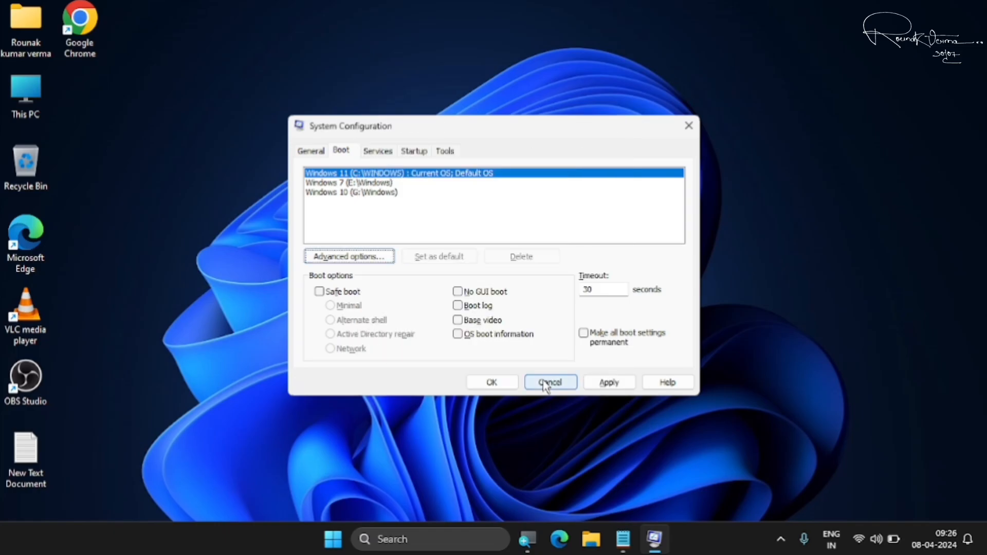
Apply and save the boot changes, dismissing the restart prompt without restarting.
{"action": "left_click", "coordinate": [607, 386]}
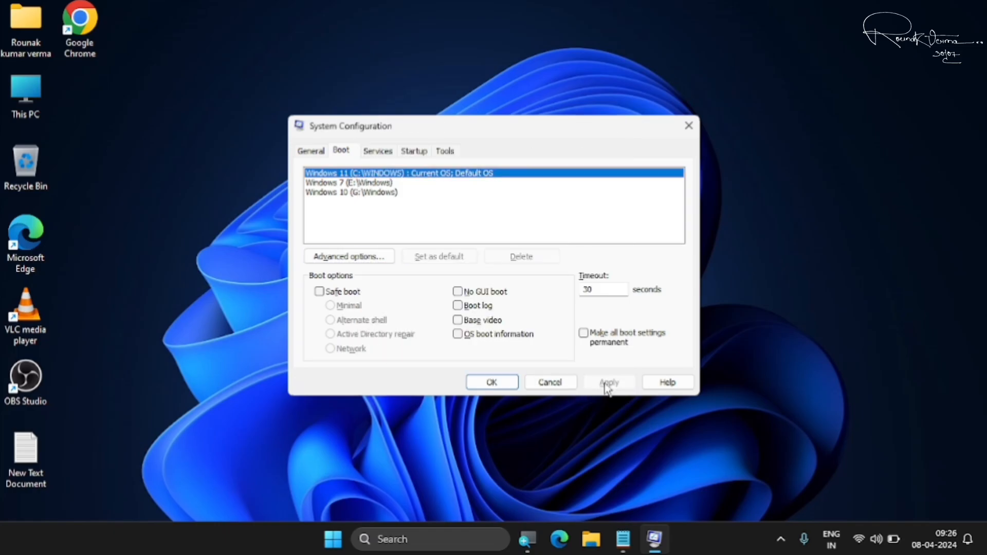
{"action": "left_click", "coordinate": [493, 382]}
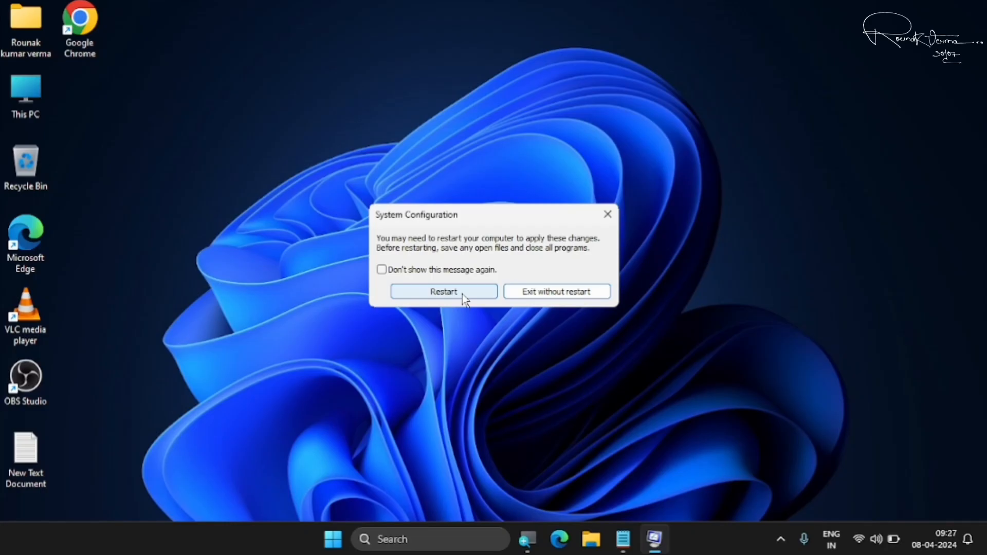
{"action": "left_click", "coordinate": [608, 211]}
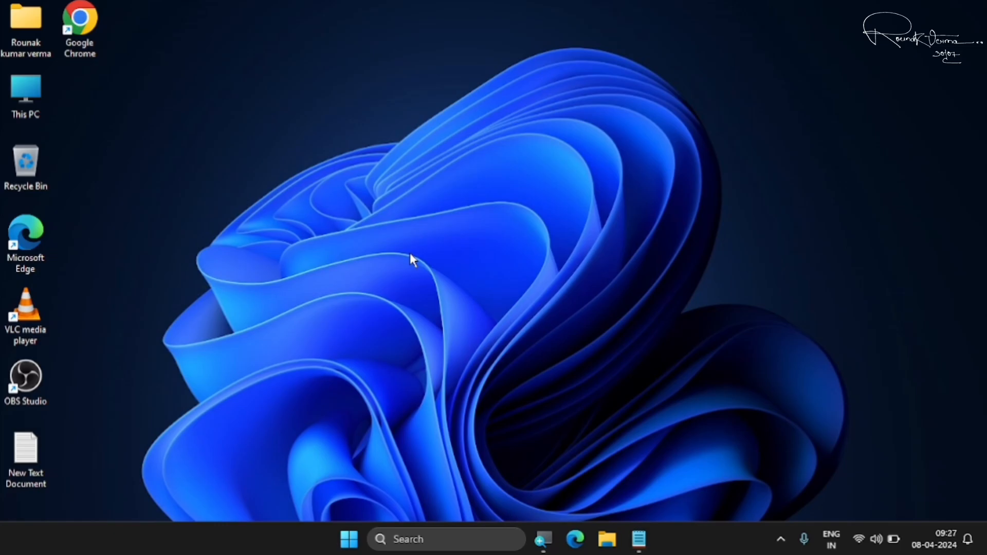
Copy the HKEY Memory Management path from the Notepad notes, then close Notepad.
{"action": "left_click", "coordinate": [639, 539]}
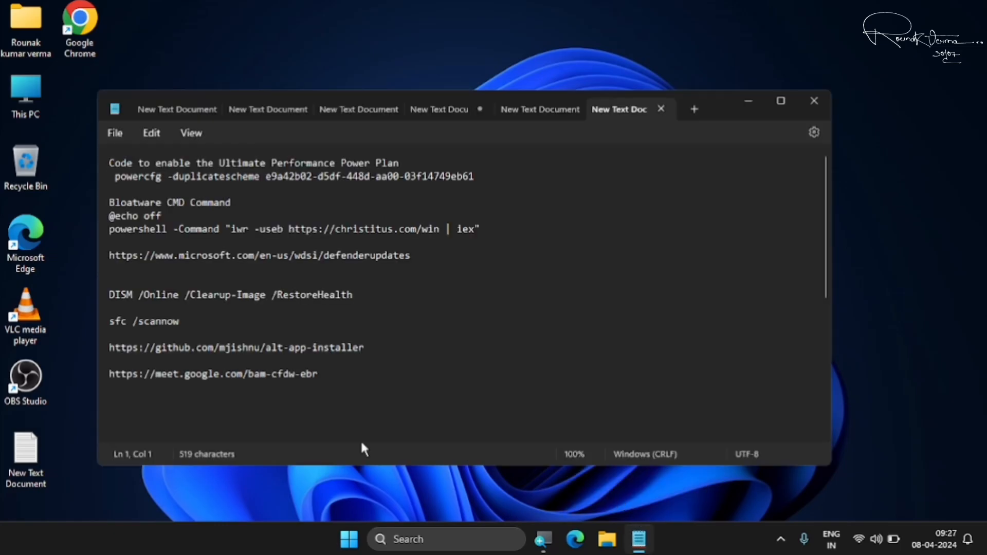
{"action": "scroll", "coordinate": [490, 381], "scroll_direction": "down", "scroll_amount": 5}
{"action": "scroll", "coordinate": [485, 369], "scroll_direction": "down", "scroll_amount": 5}
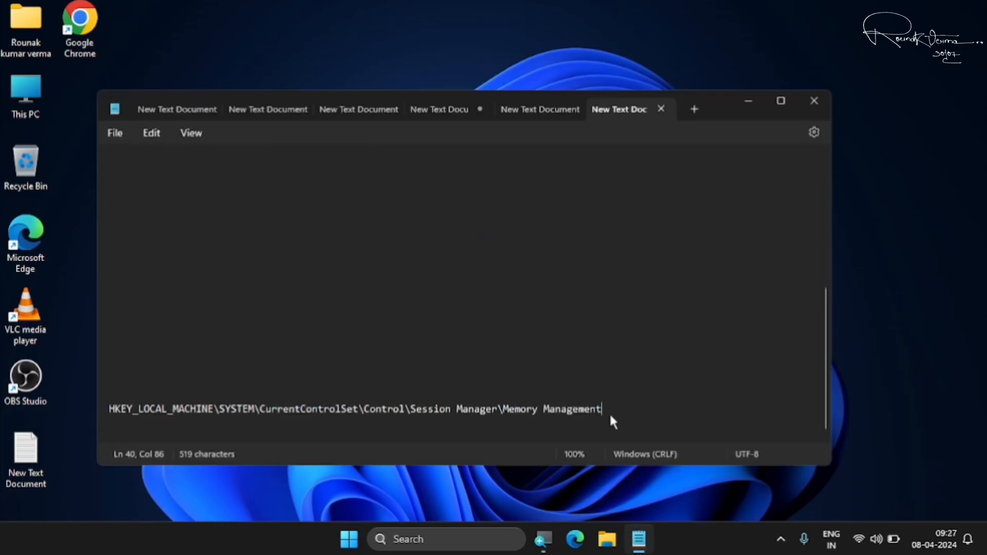
{"action": "left_click_drag", "start_coordinate": [610, 411], "coordinate": [101, 409]}
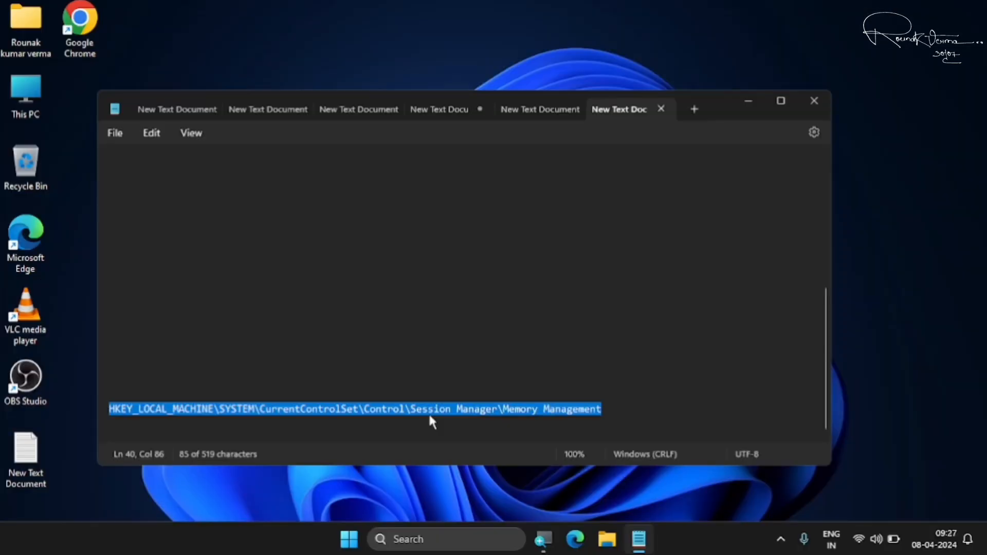
{"action": "right_click", "coordinate": [399, 409]}
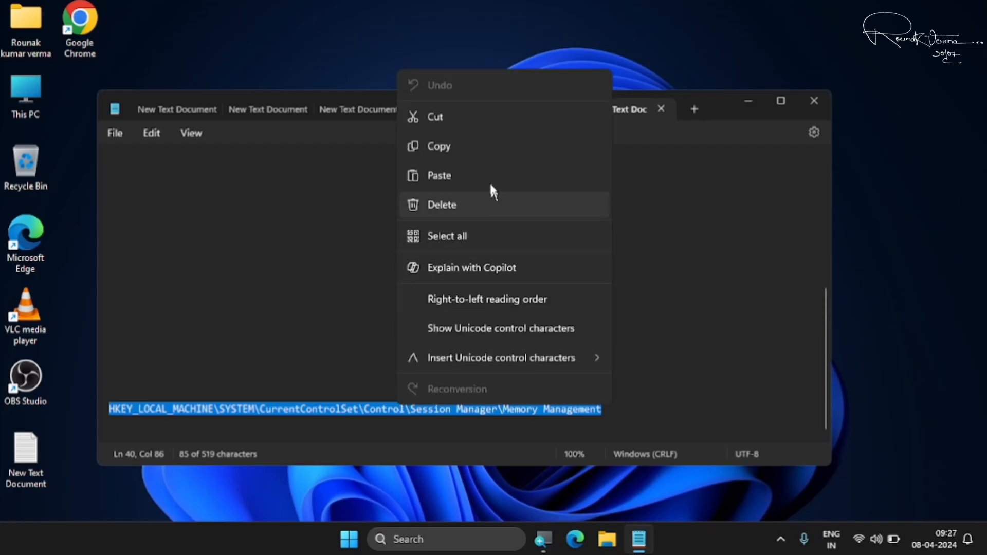
{"action": "left_click", "coordinate": [475, 148]}
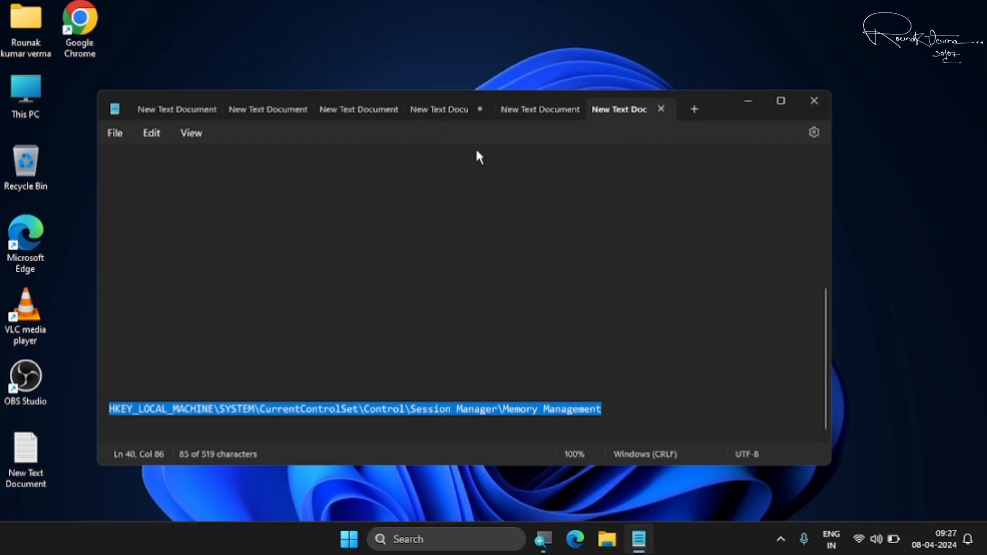
{"action": "left_click", "coordinate": [814, 106]}
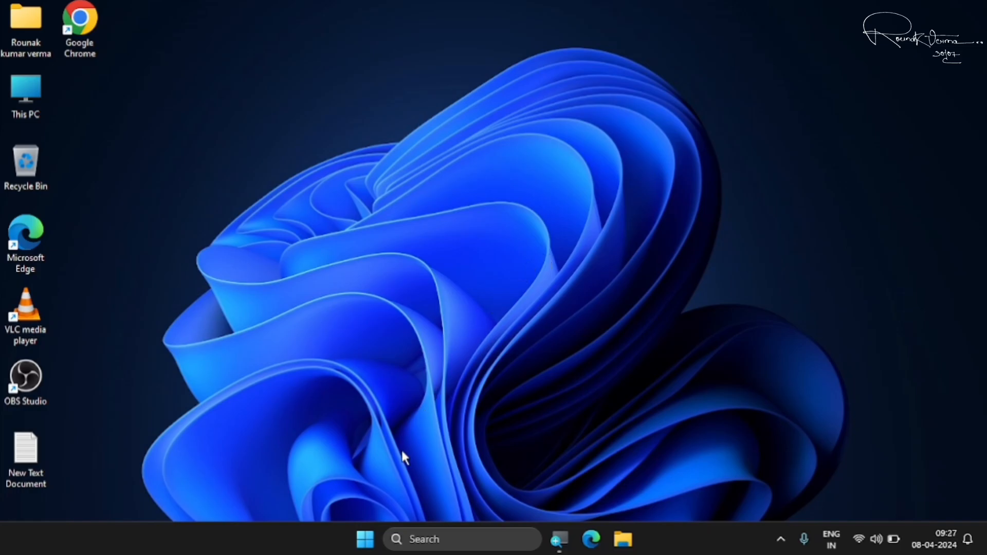
Search 're' in Start and run Registry Editor as administrator.
{"action": "left_click", "coordinate": [365, 540]}
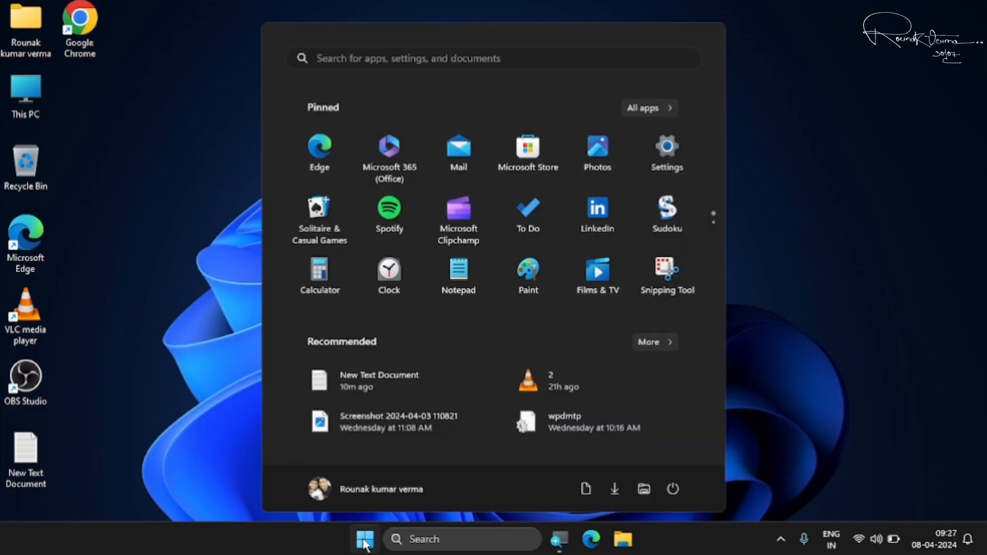
{"action": "type", "text": "re"}
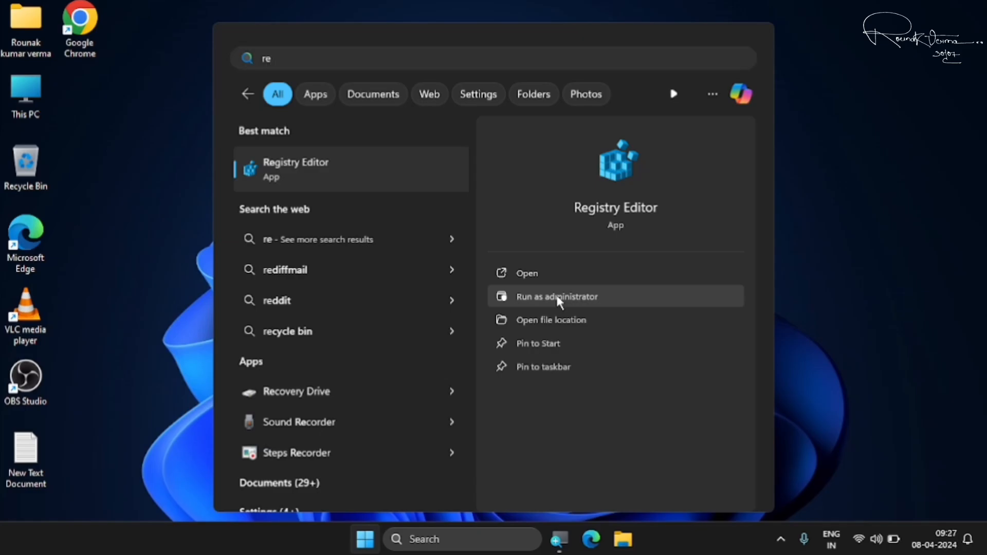
{"action": "left_click", "coordinate": [557, 297]}
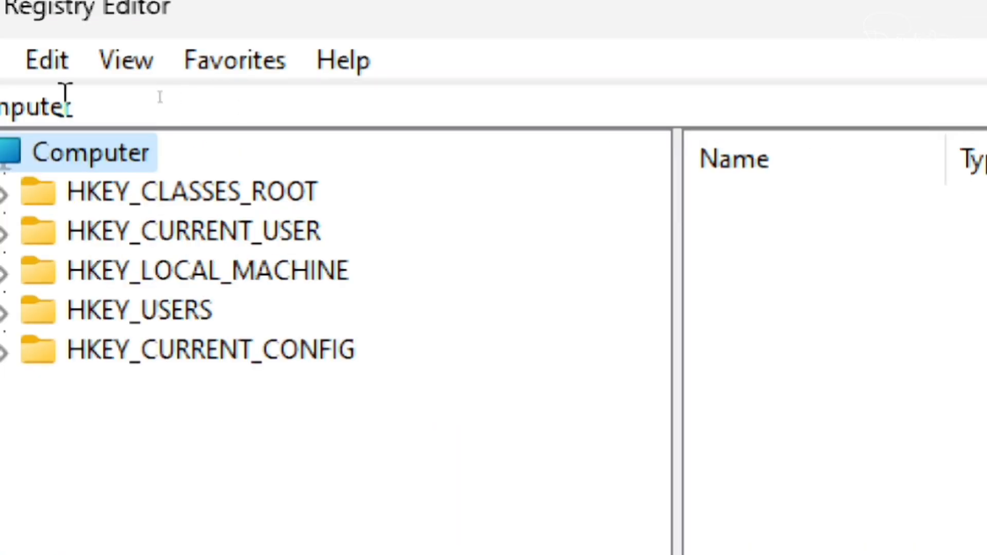
Paste the Memory Management path into the address bar, go there, and widen the Name column.
{"action": "left_click", "coordinate": [184, 98]}
{"action": "left_click_drag", "start_coordinate": [169, 106], "coordinate": [0, 126]}
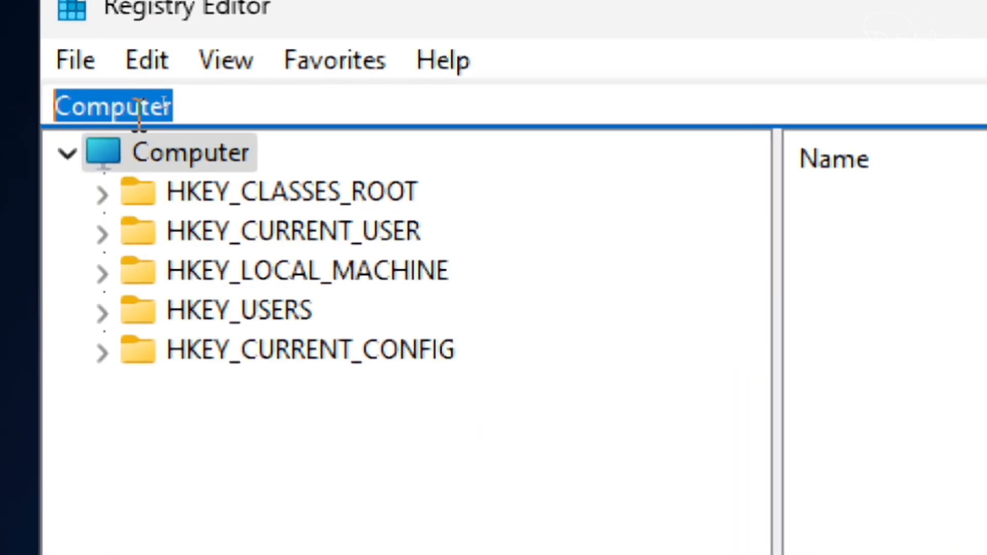
{"action": "key", "text": "BackSpace"}
{"action": "right_click", "coordinate": [102, 114]}
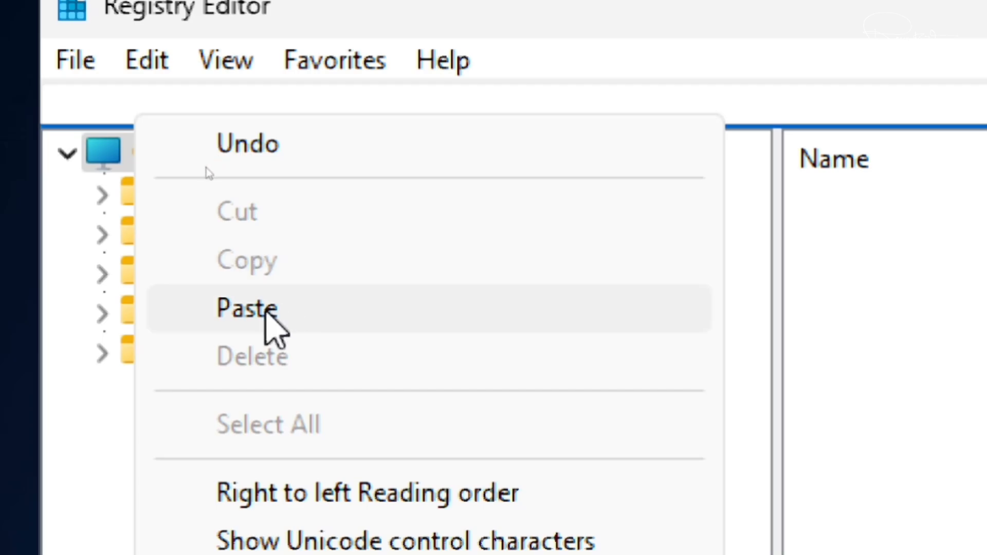
{"action": "left_click", "coordinate": [269, 312]}
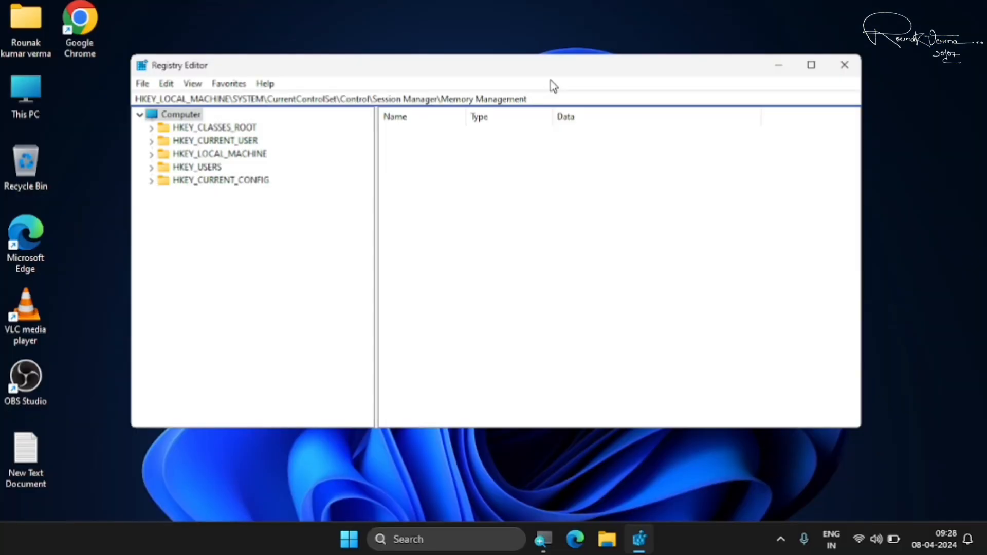
{"action": "key", "text": "Return"}
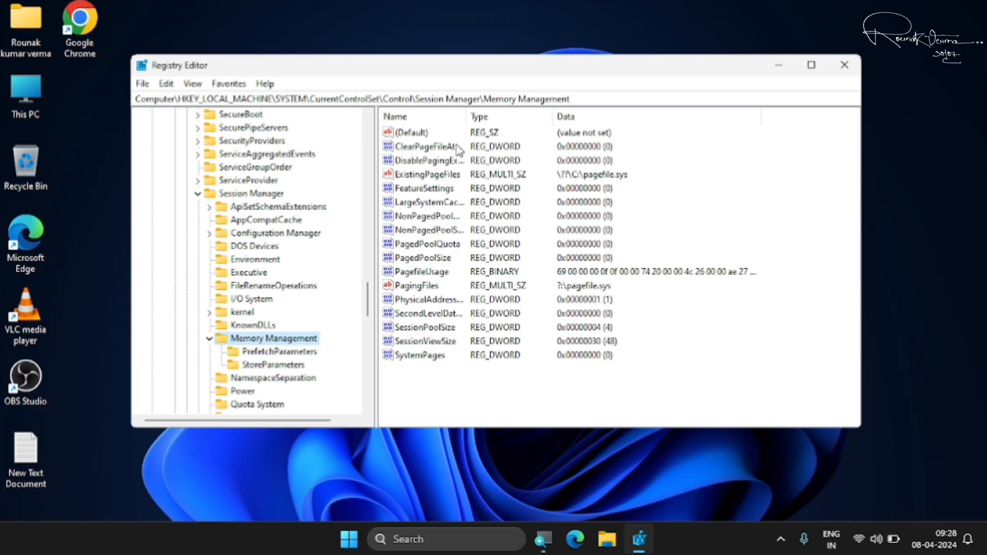
{"action": "left_click_drag", "start_coordinate": [467, 116], "coordinate": [507, 115]}
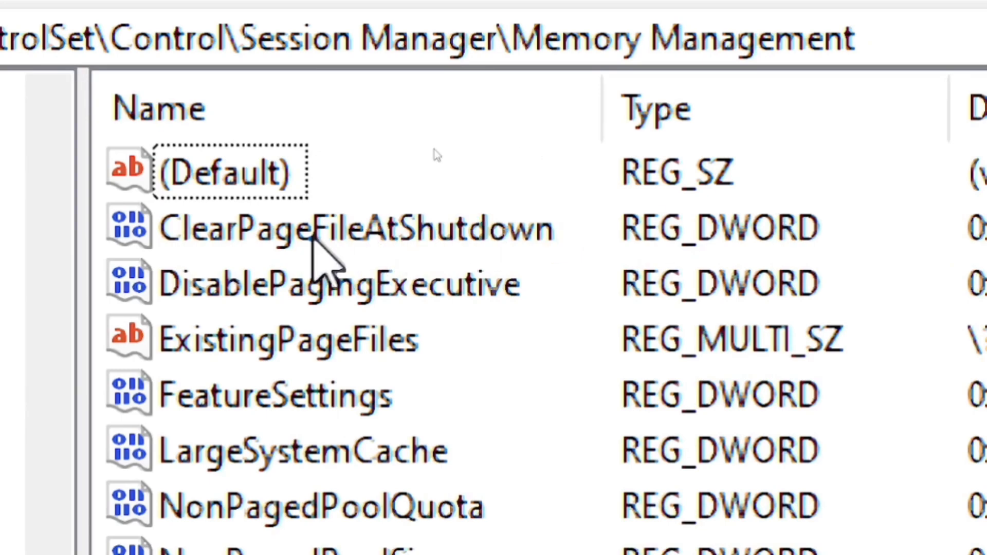
Change ClearPageFileAtShutdown's value data from 0 to 1.
{"action": "left_click", "coordinate": [318, 238]}
{"action": "right_click", "coordinate": [319, 238]}
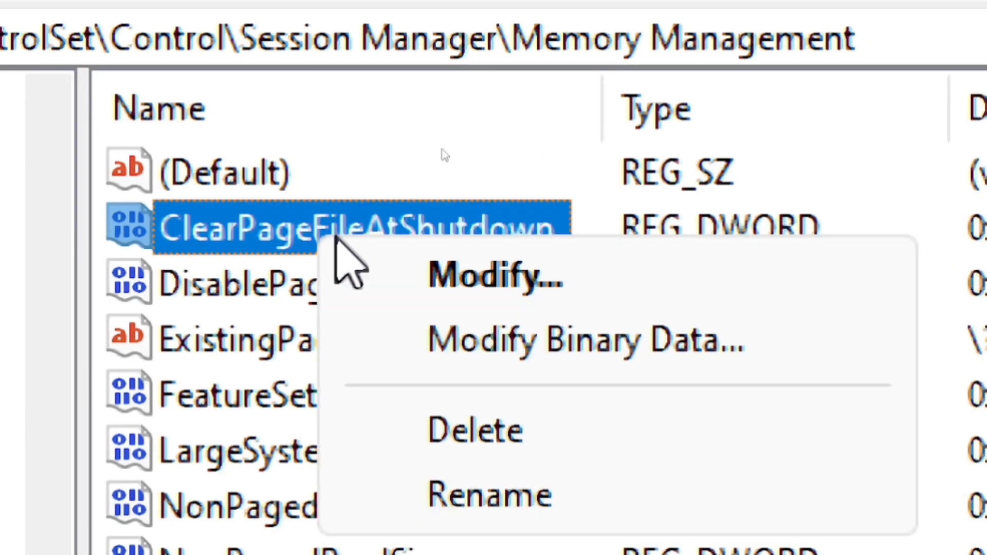
{"action": "left_click", "coordinate": [495, 275]}
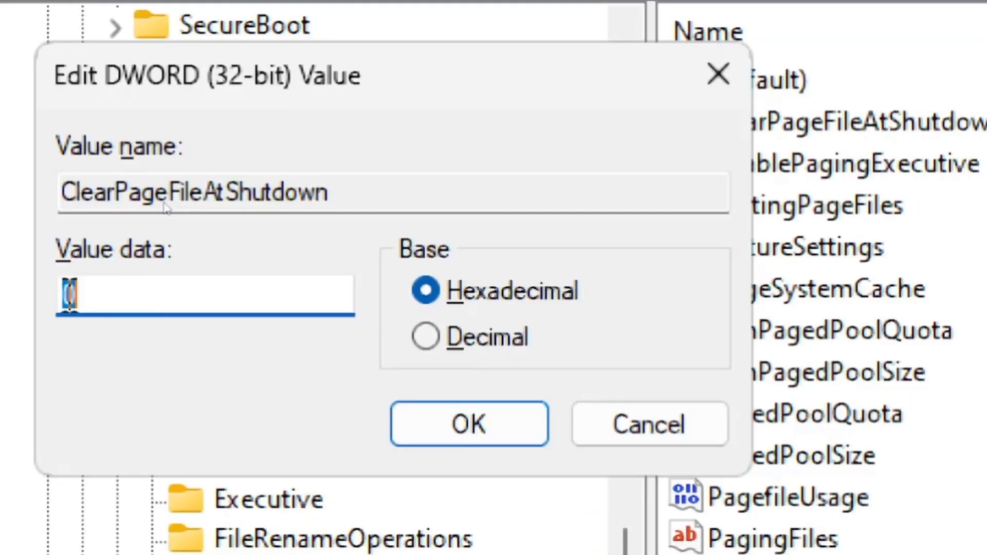
{"action": "key", "text": "BackSpace"}
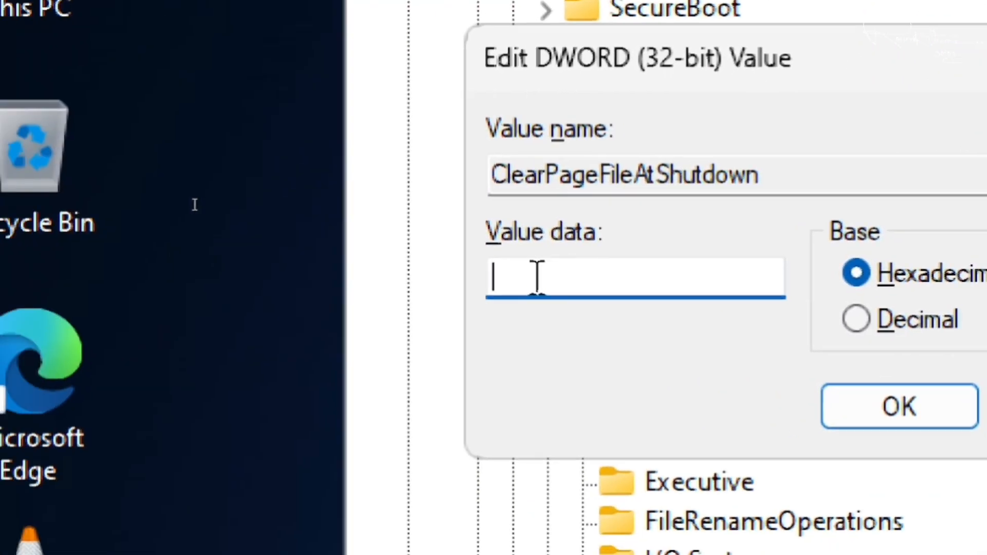
{"action": "type", "text": "1"}
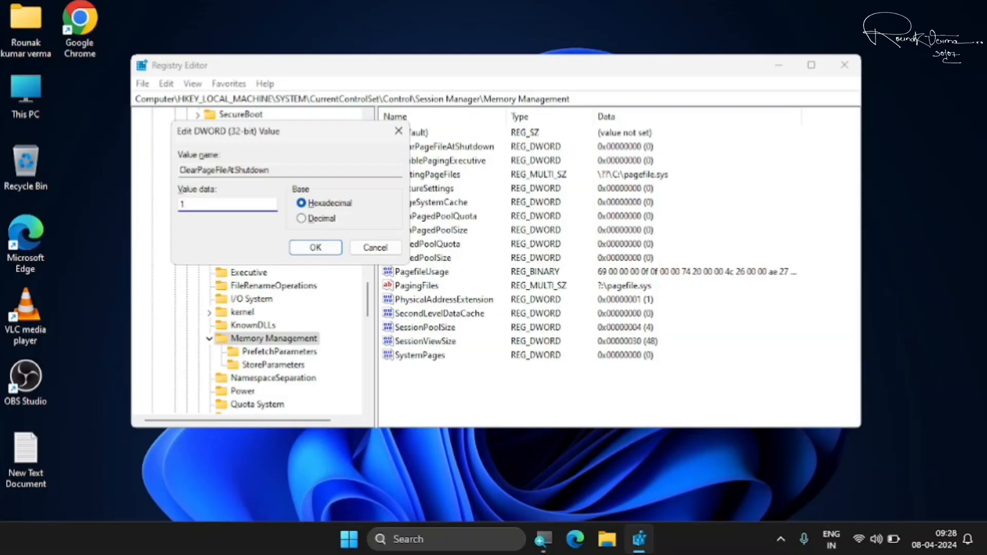
{"action": "left_click", "coordinate": [316, 247]}
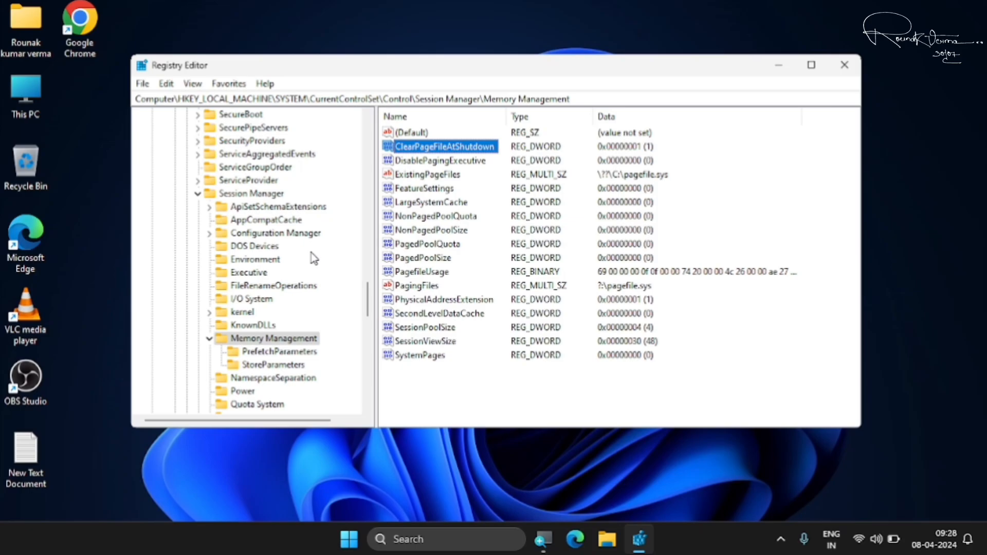
Collapse the registry tree and close Registry Editor.
{"action": "left_click", "coordinate": [199, 194]}
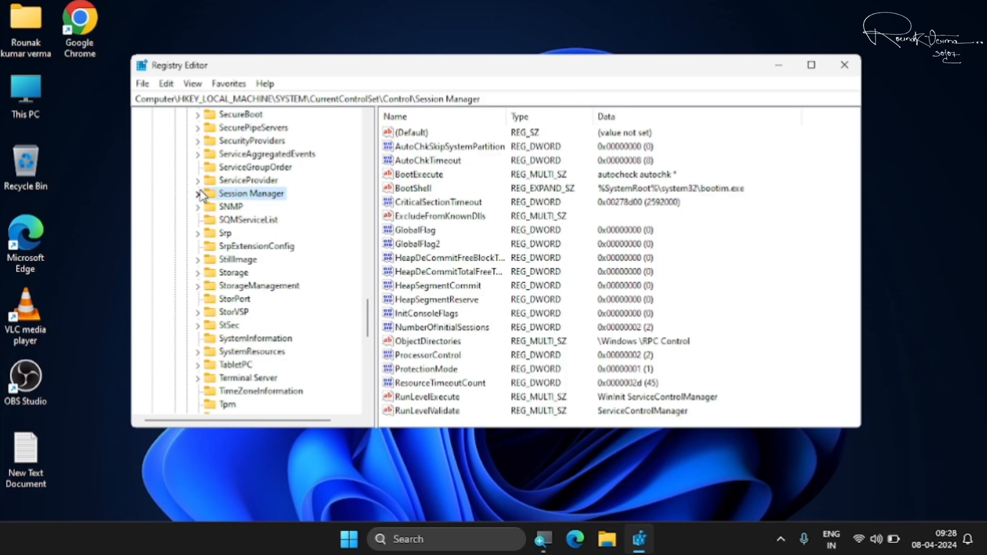
{"action": "scroll", "coordinate": [200, 195], "scroll_direction": "up", "scroll_amount": 20}
{"action": "left_click", "coordinate": [151, 154]}
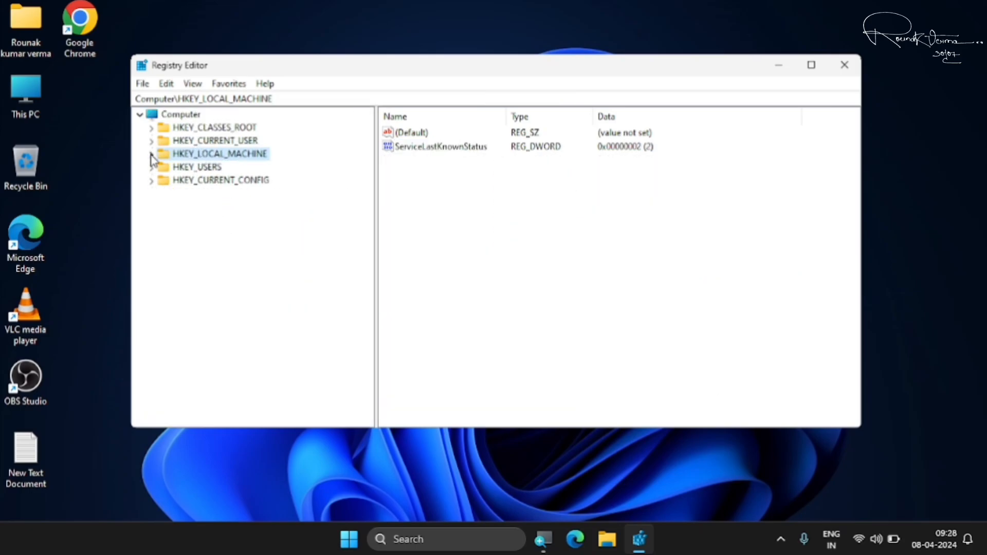
{"action": "left_click", "coordinate": [139, 114]}
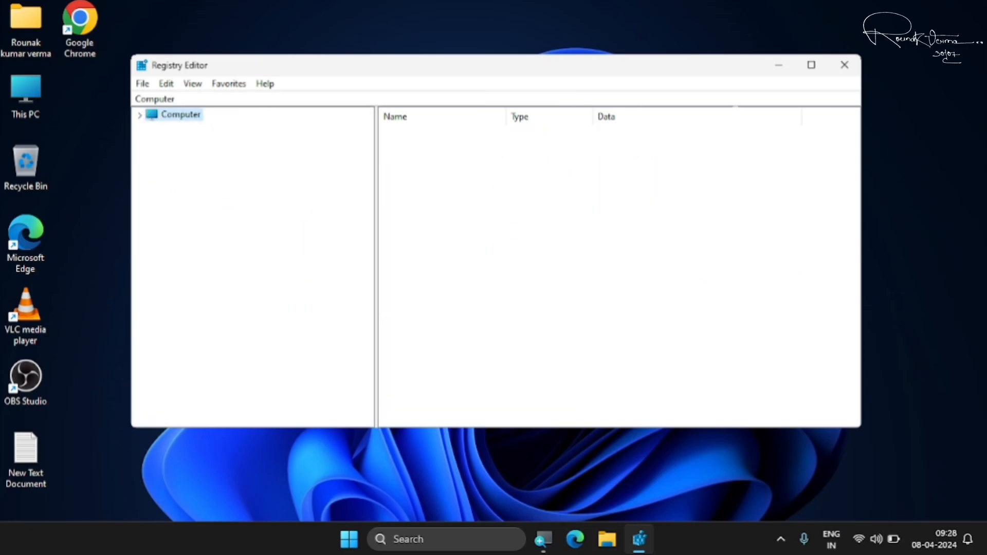
{"action": "left_click", "coordinate": [844, 67]}
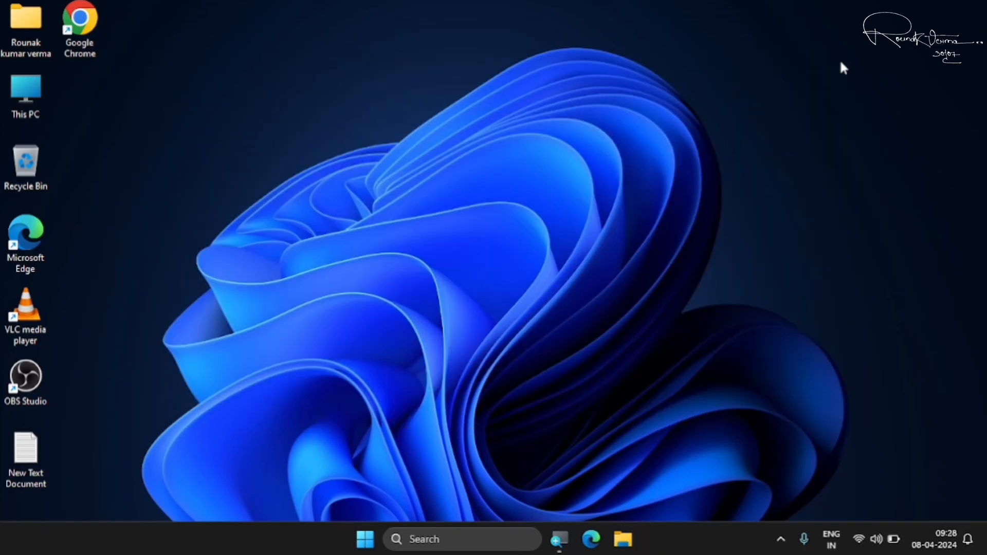
Restart the PC from the Start menu's Power options.
{"action": "left_click", "coordinate": [366, 538]}
{"action": "left_click", "coordinate": [669, 491]}
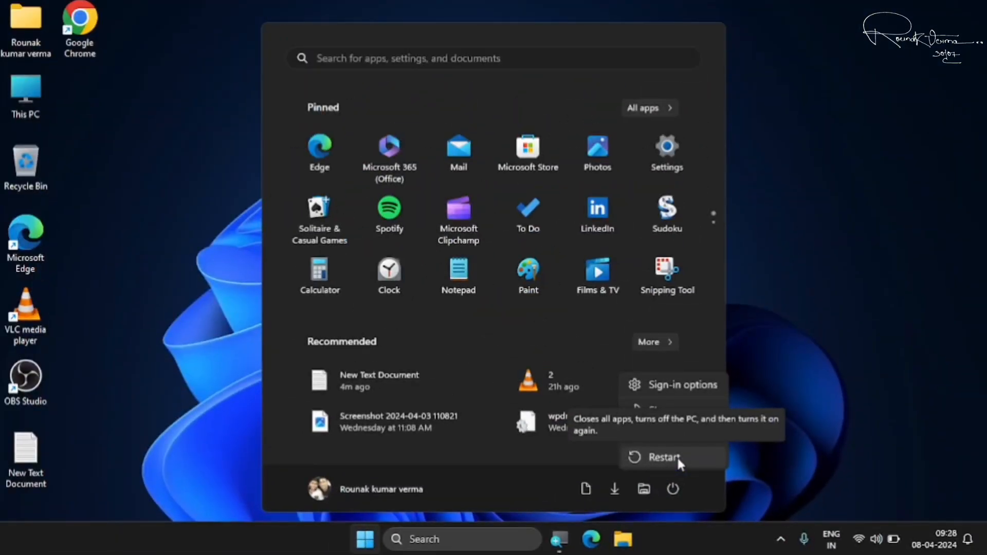
{"action": "left_click", "coordinate": [676, 456]}
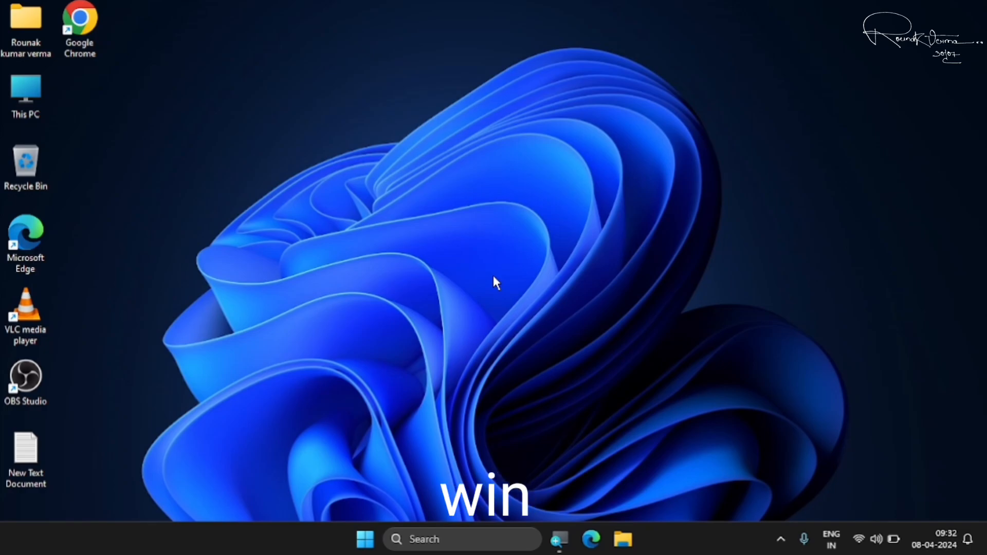
Open Settings with Win+I and go to System > About.
{"action": "key", "text": "super+i"}
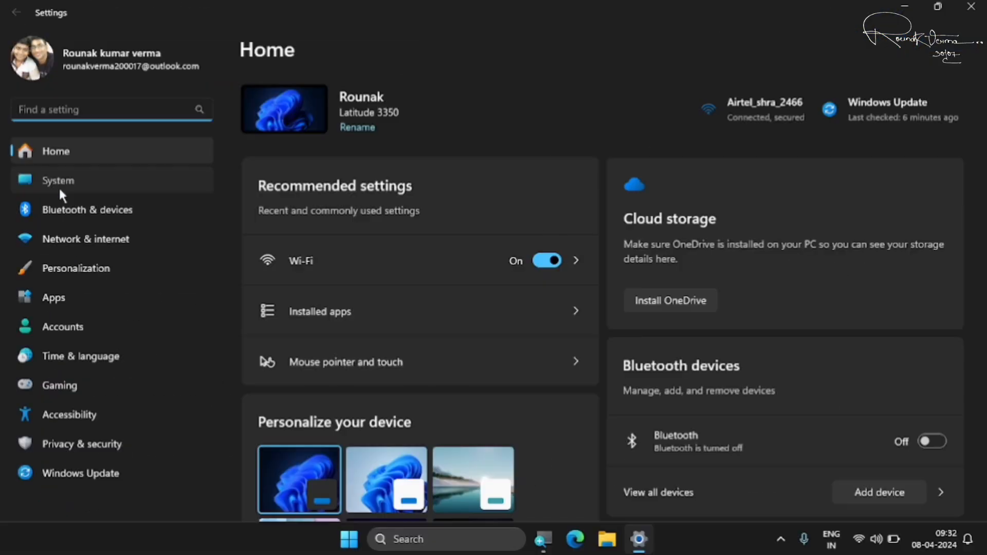
{"action": "left_click", "coordinate": [59, 186]}
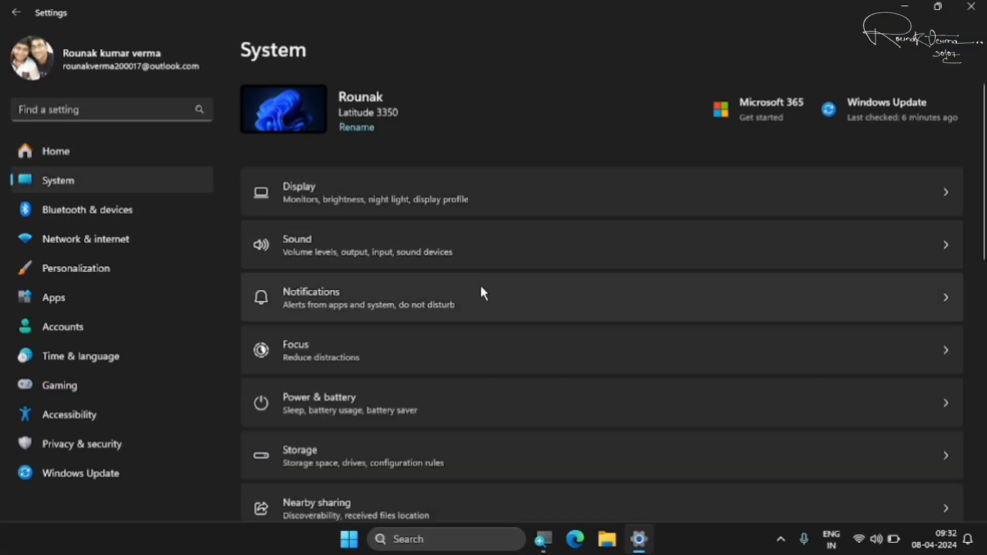
{"action": "scroll", "coordinate": [483, 293], "scroll_direction": "down", "scroll_amount": 10}
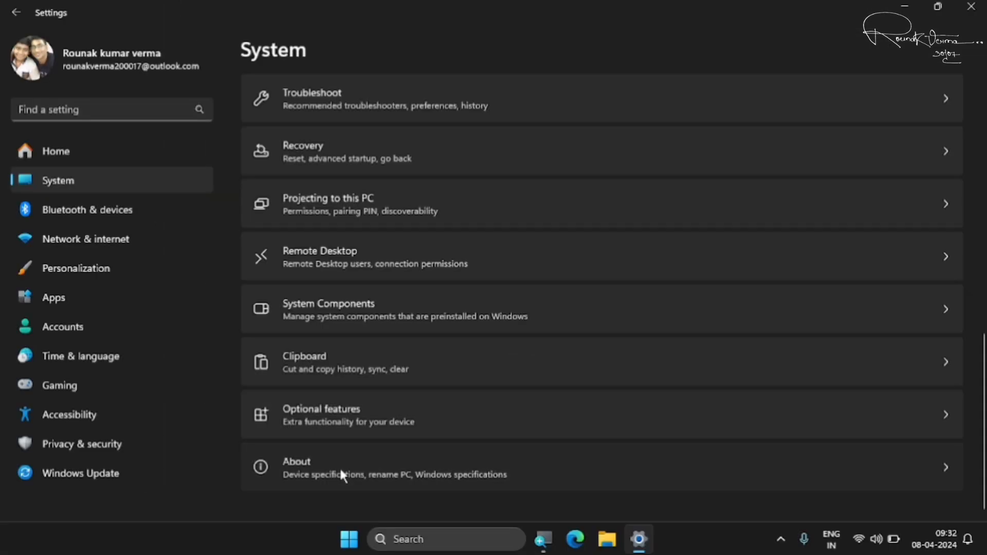
{"action": "left_click", "coordinate": [342, 473]}
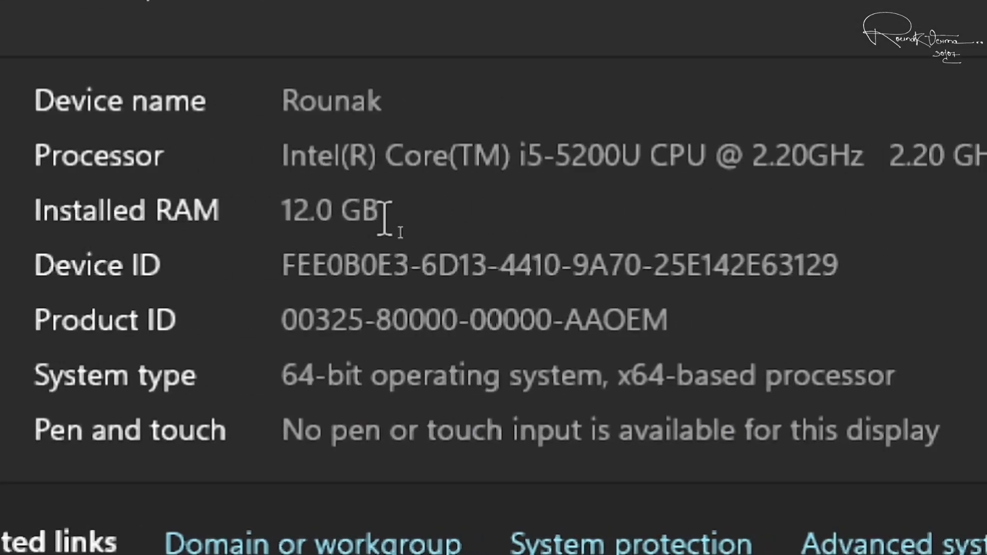
Highlight the 12.0 GB Installed RAM value twice, then close Settings.
{"action": "left_click_drag", "start_coordinate": [384, 216], "coordinate": [280, 210]}
{"action": "left_click", "coordinate": [414, 213]}
{"action": "left_click_drag", "start_coordinate": [385, 210], "coordinate": [282, 220]}
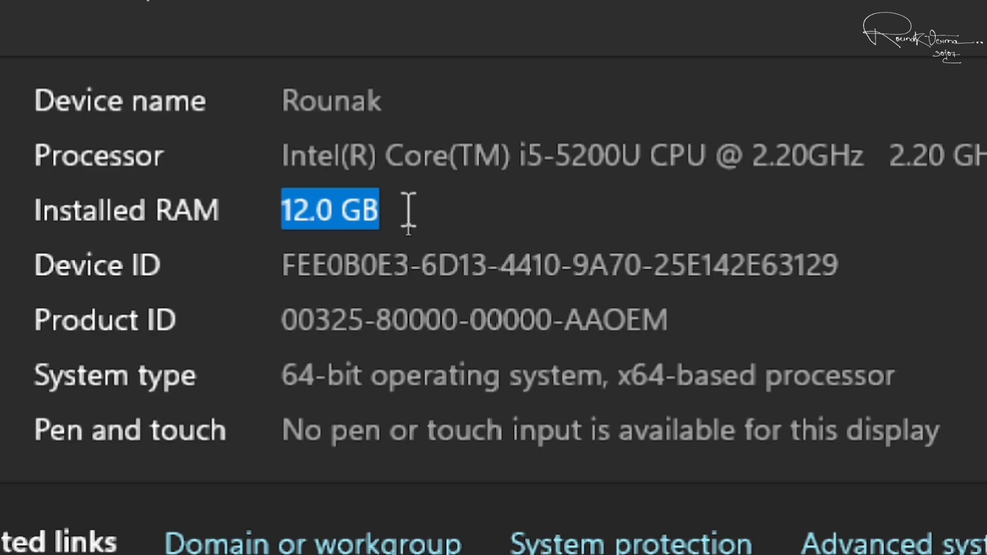
{"action": "left_click", "coordinate": [441, 209]}
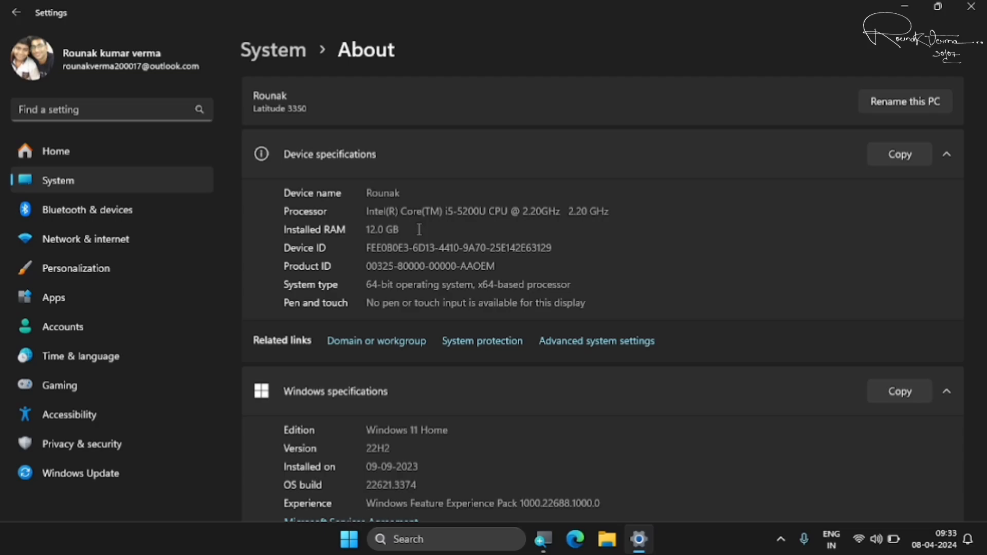
{"action": "left_click", "coordinate": [970, 7]}
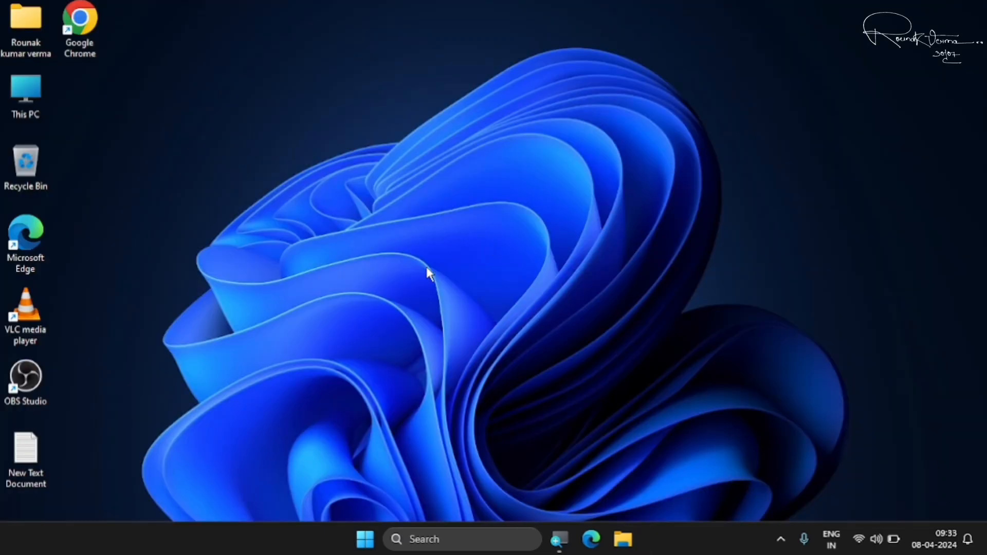